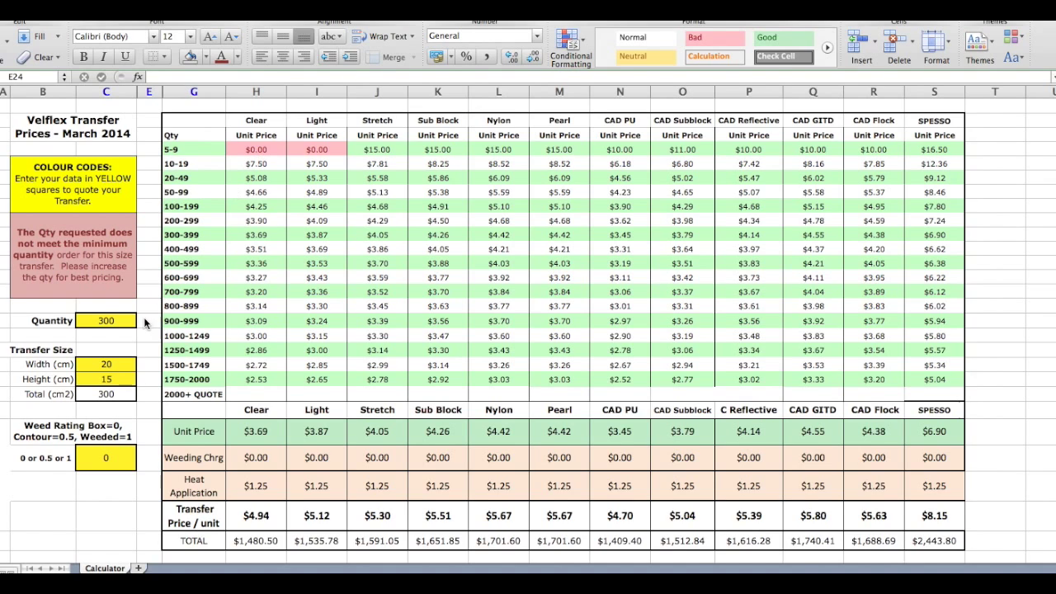
- Set the transfer size to 5 cm wide and 5 cm high in the price calculator
left_click(120, 320)
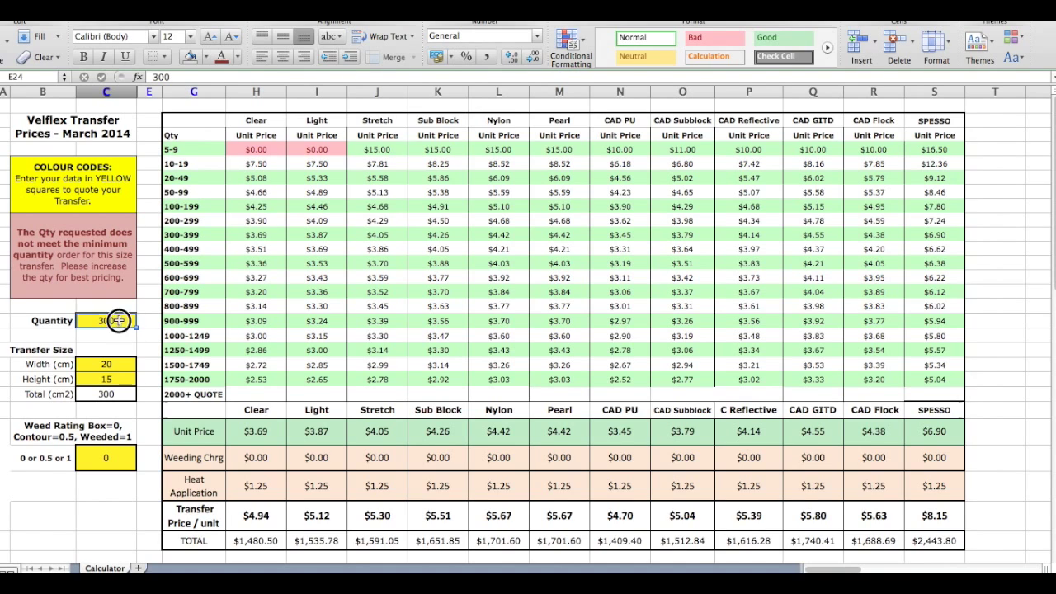
left_click(107, 364)
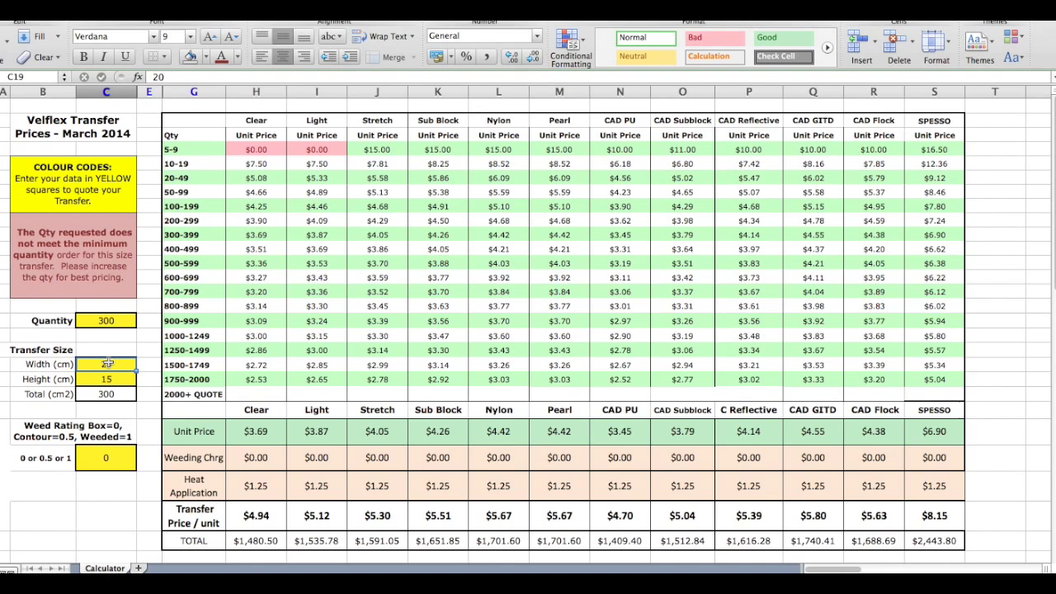
type("5")
left_click(108, 379)
type("5")
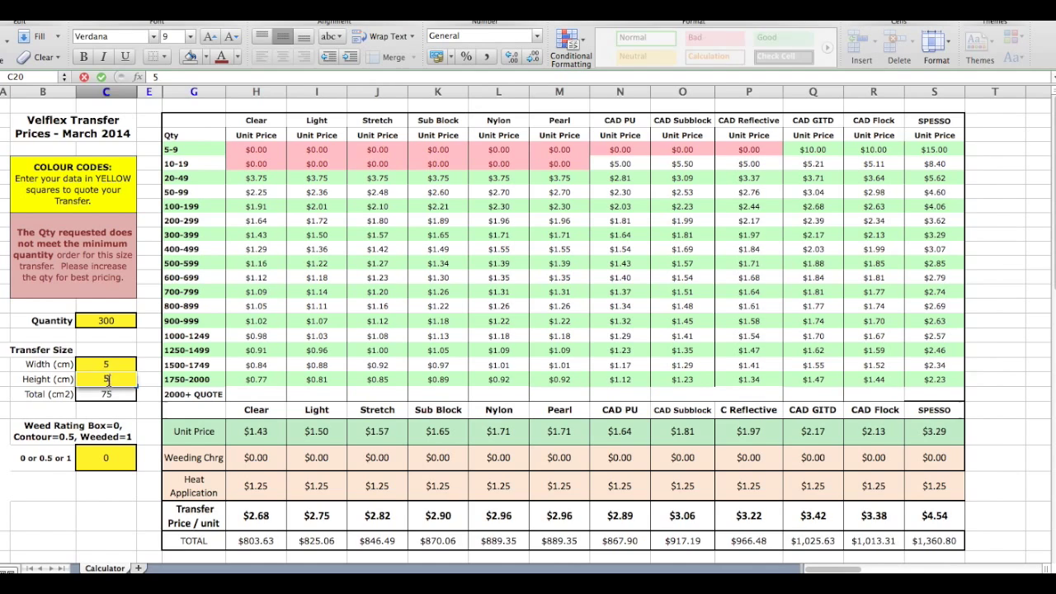
key("Tab")
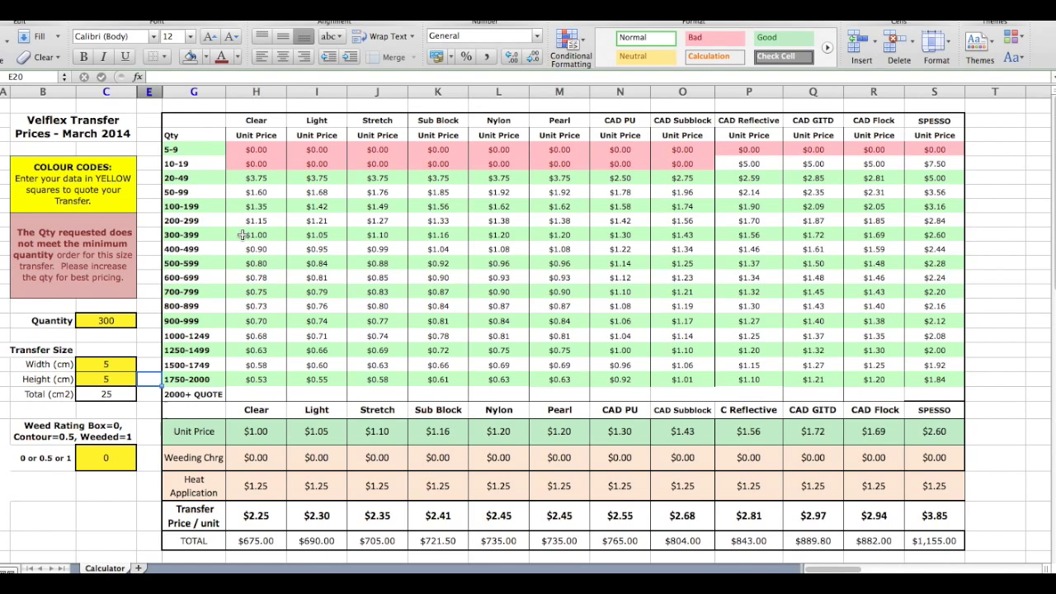
- Set the transfer order quantity to 500
left_click(126, 323)
type("500")
key("Tab")
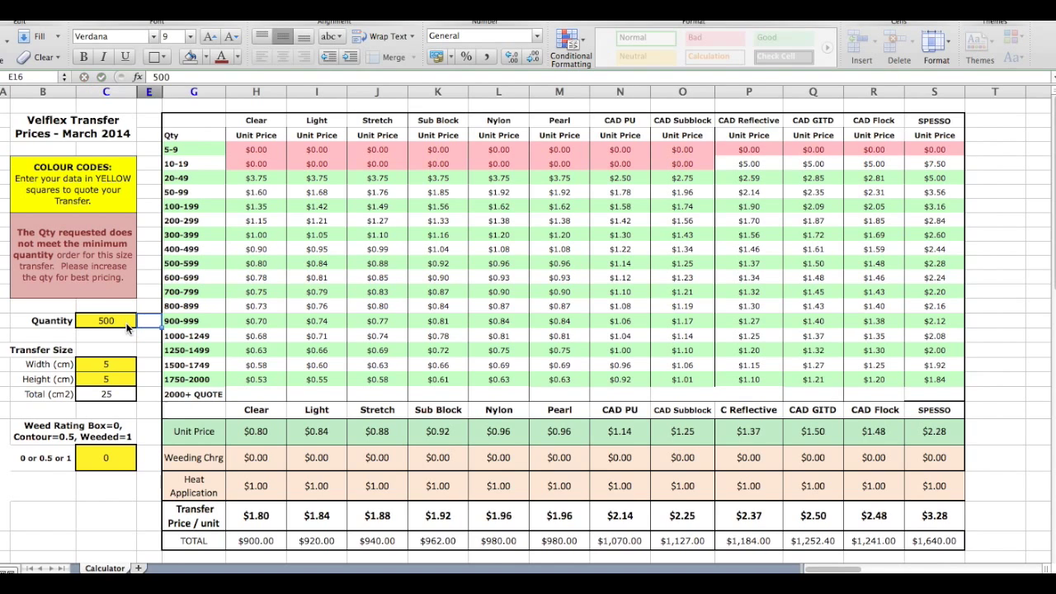
- Set the transfer size to 22 cm wide and 15 cm high
left_click(124, 363)
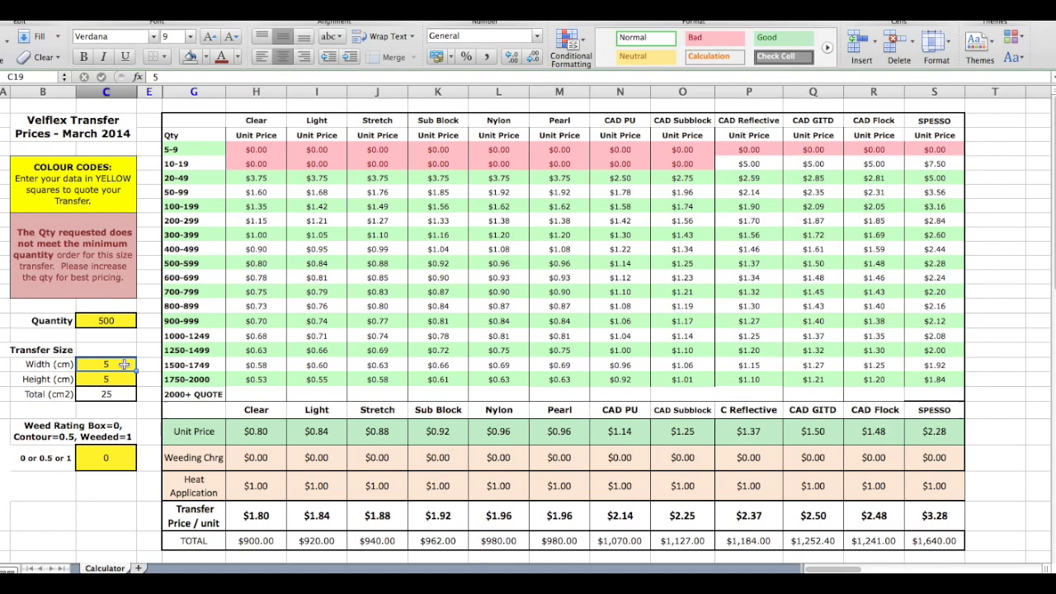
type("22")
key("Return")
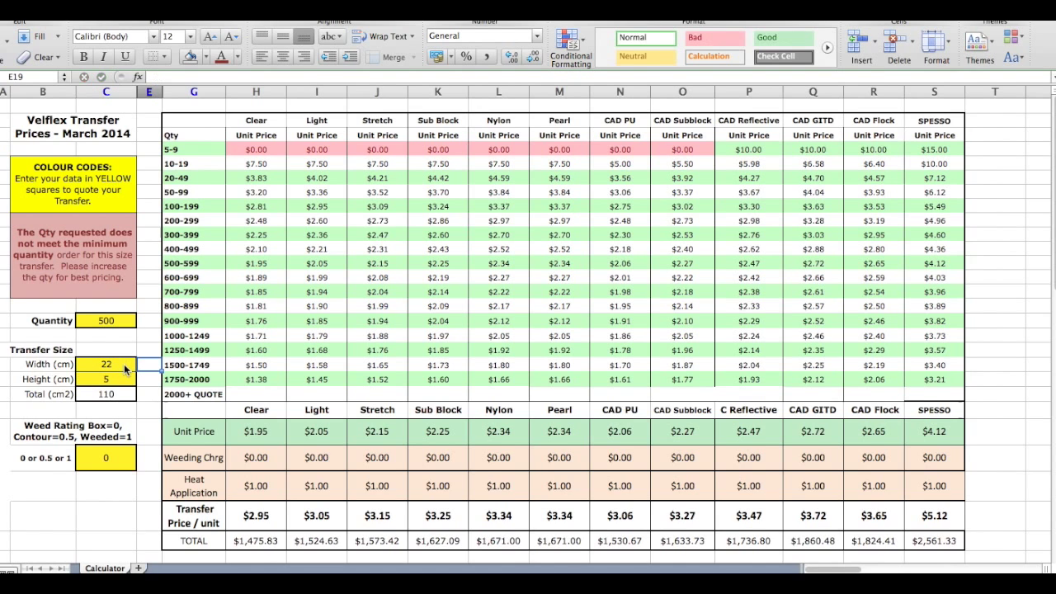
left_click(122, 380)
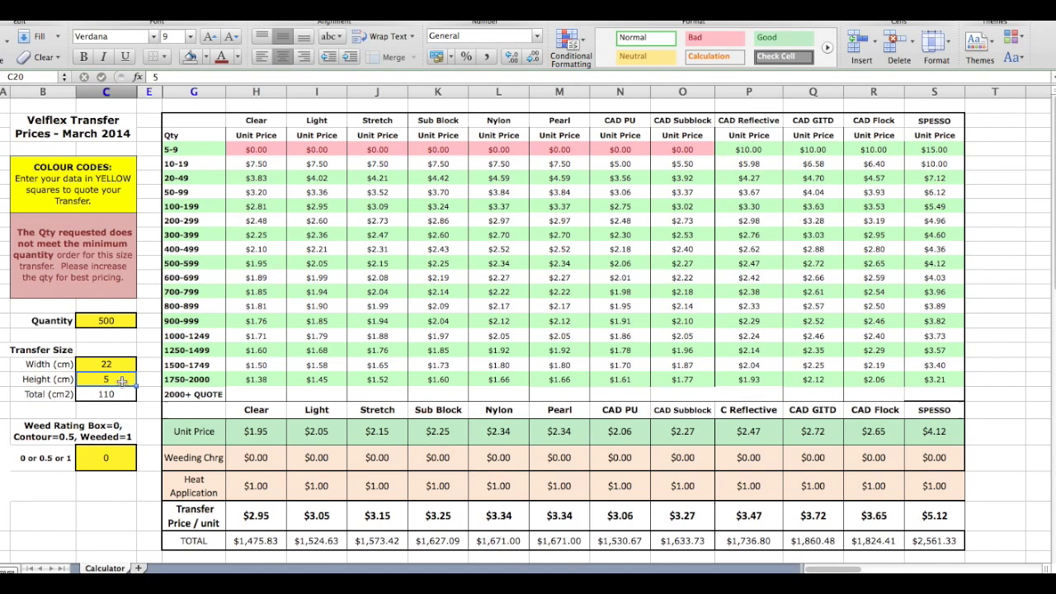
type("15")
key("Tab")
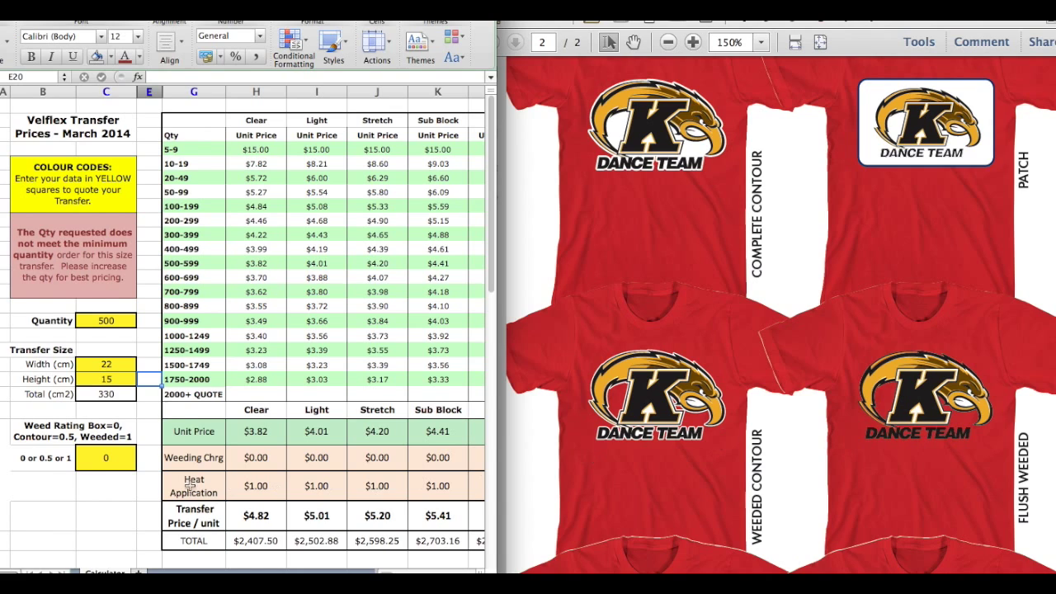
- Set the weed rating to 1 to price the transfer as weeded
left_click(109, 463)
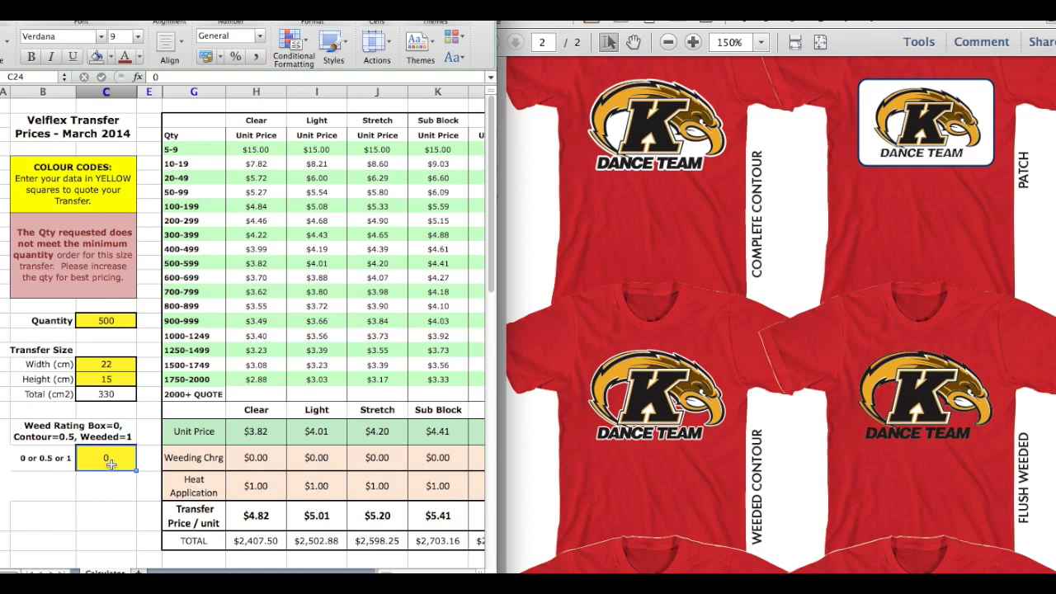
type("1")
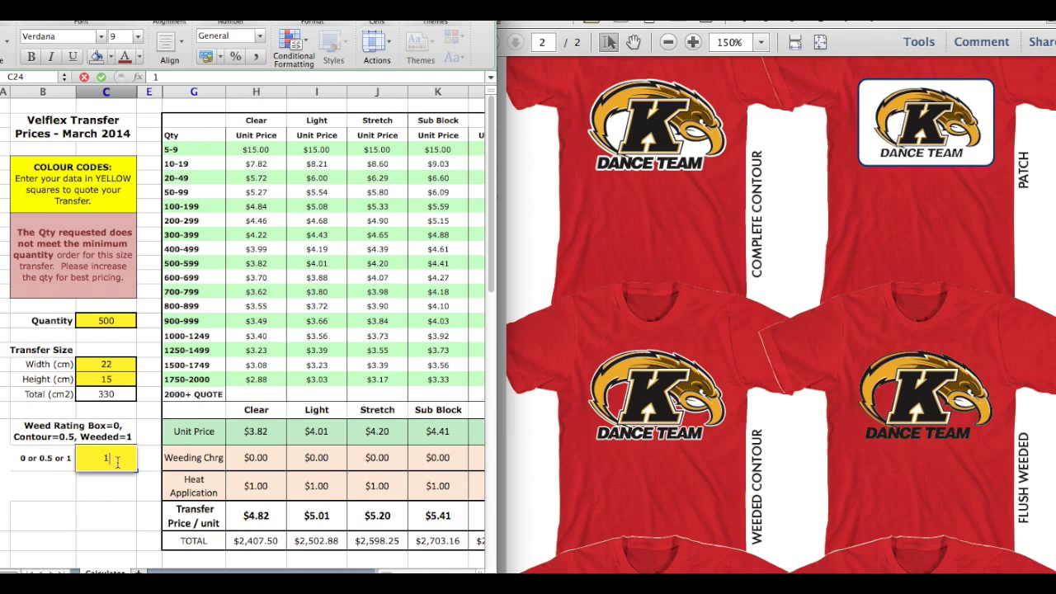
key("Tab")
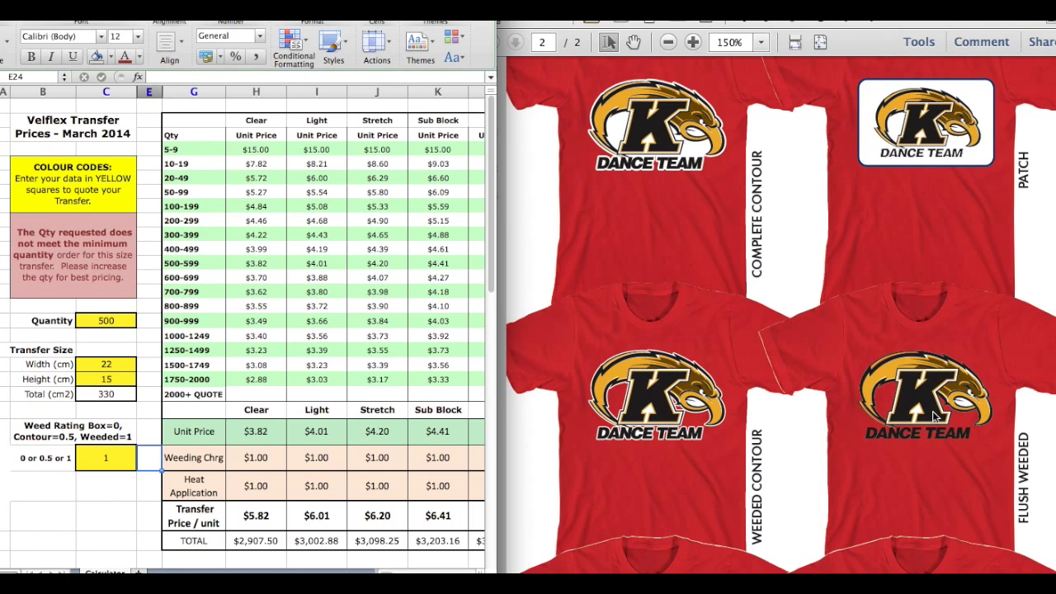
- Widen the spreadsheet window to show all price columns and set the weed rating to 0.5 for a contour cut
left_click_drag(493, 569, 1025, 569)
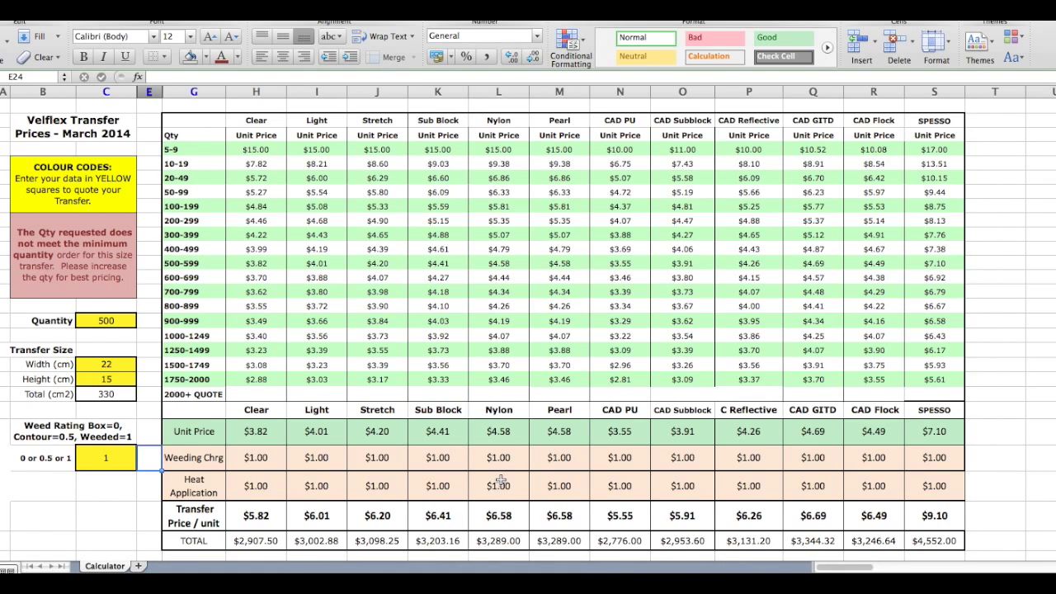
left_click(108, 460)
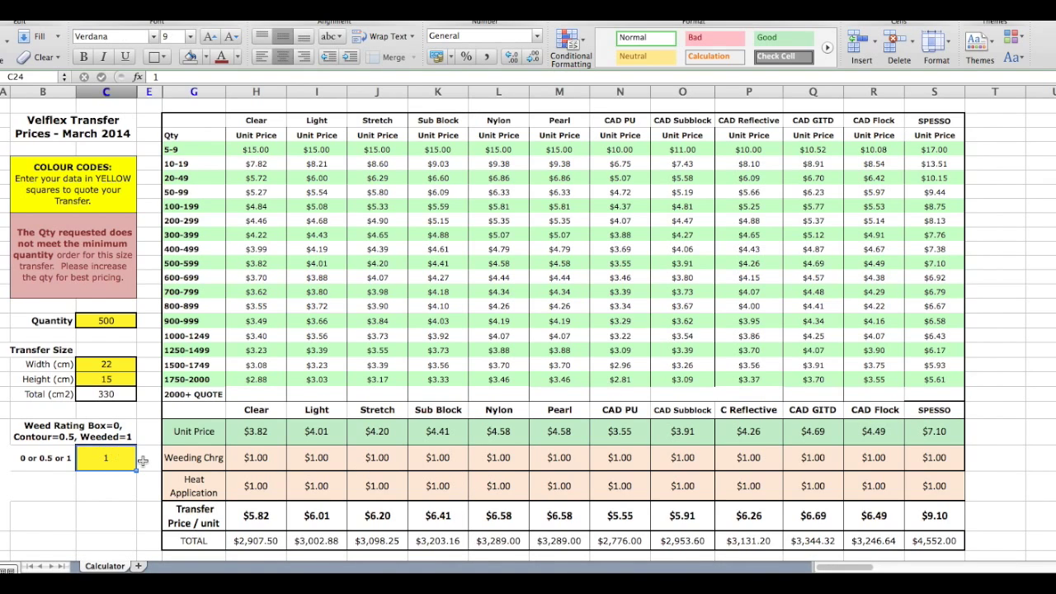
type("0.5")
left_click(142, 466)
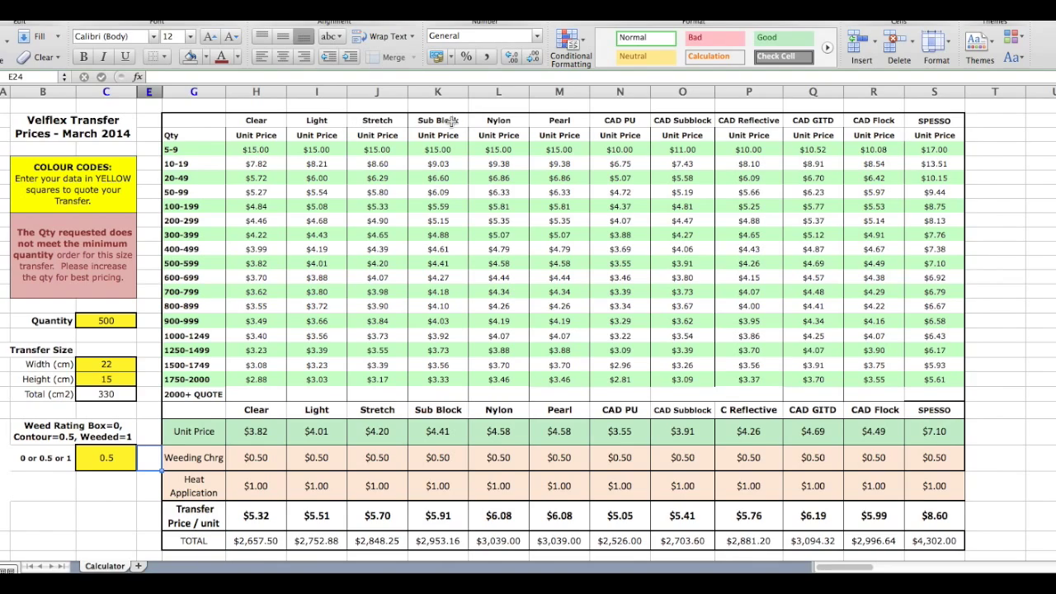
- Highlight the Velflex Light row in the product summary and the Light column in the price table to review them
scroll(538, 130, "down", 5)
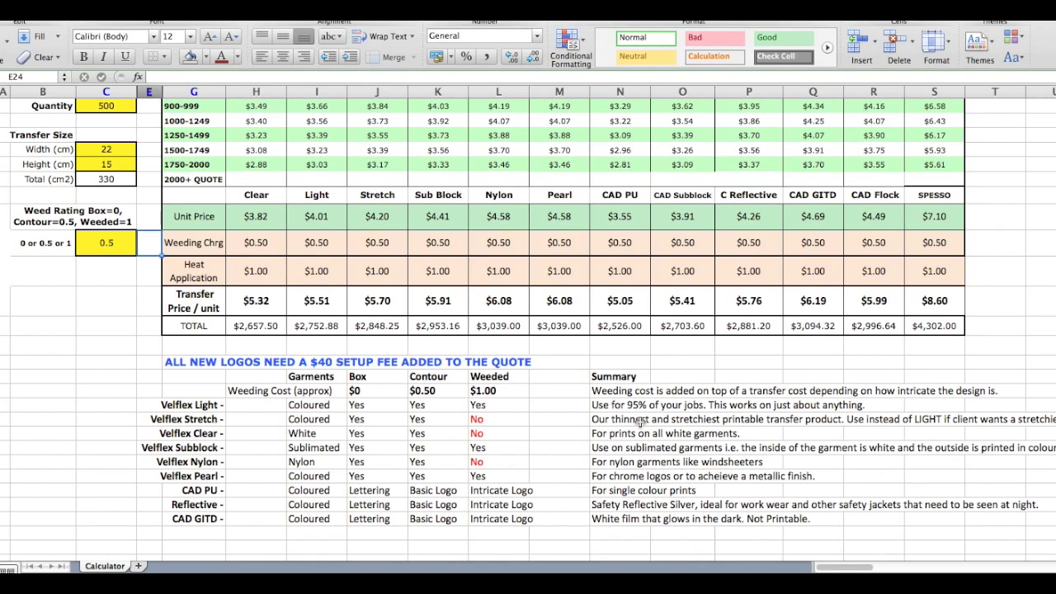
left_click(1, 405)
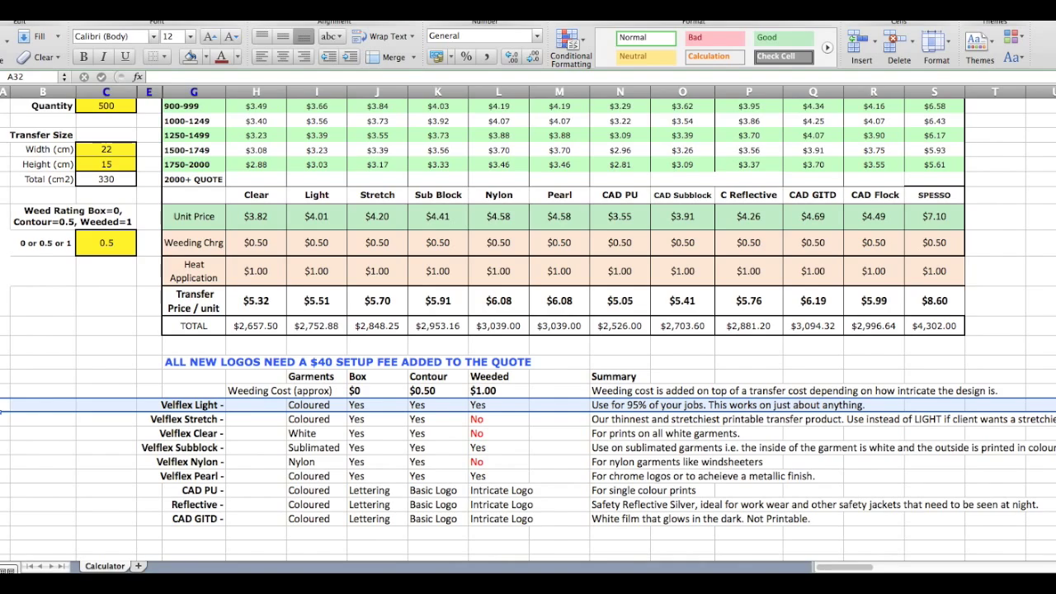
scroll(538, 439, "up", 5)
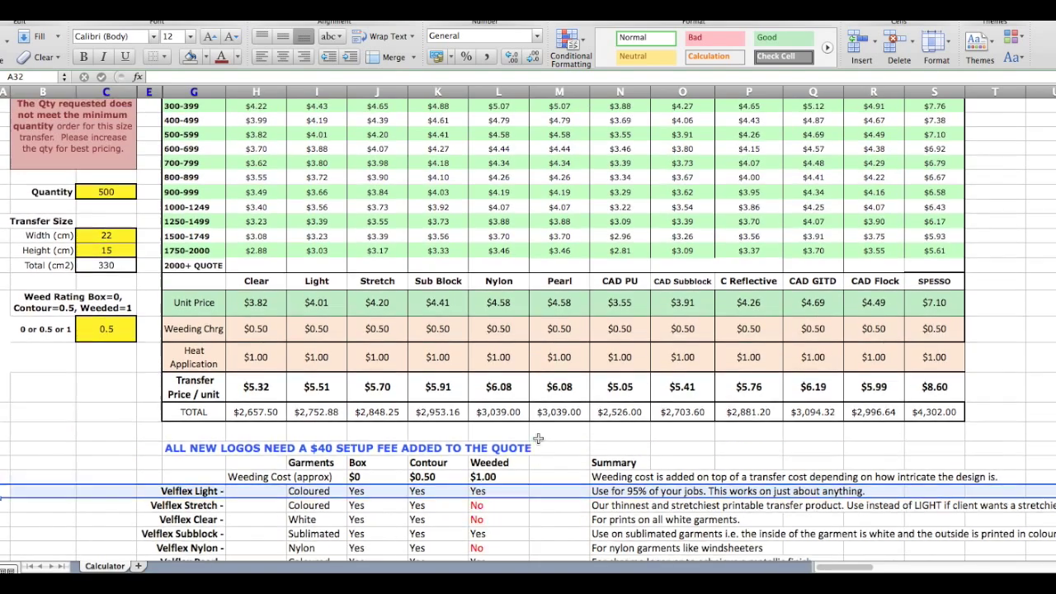
scroll(538, 440, "up", 1)
left_click(327, 86)
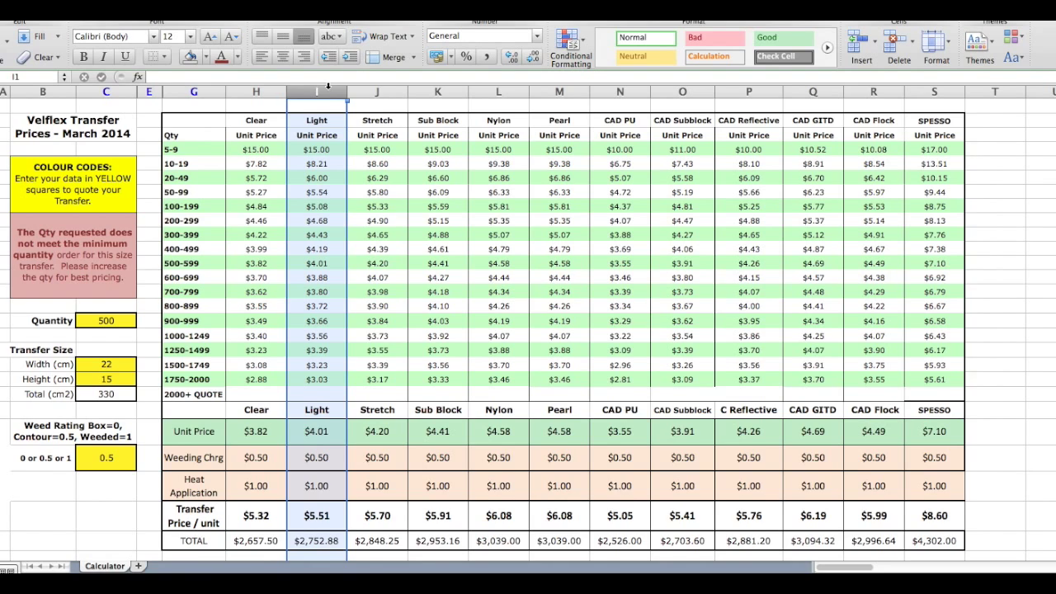
left_click(336, 191)
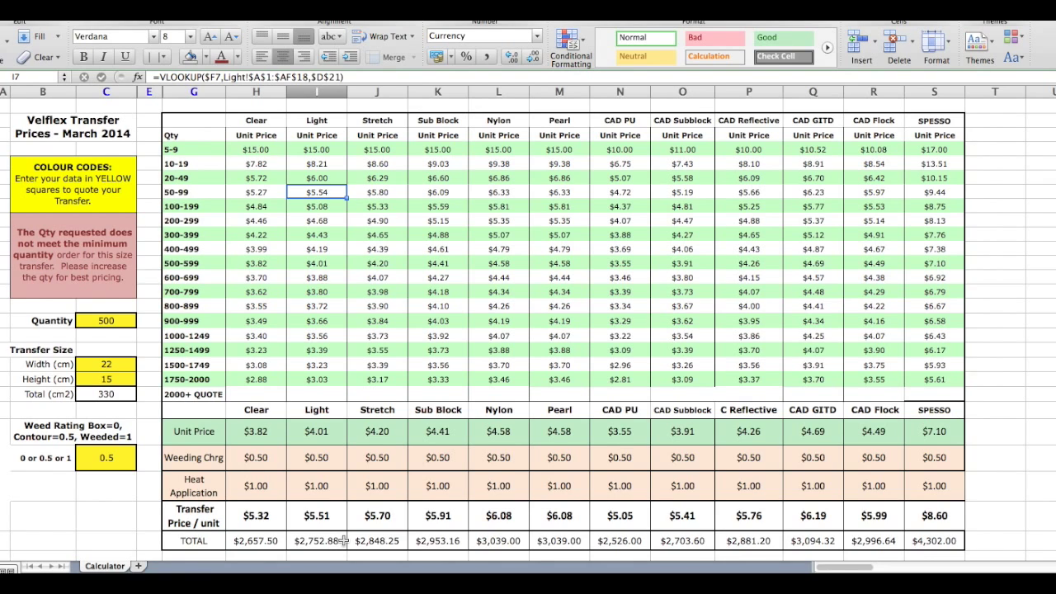
- Check the setup fee note for new logos below the price table, returning to the calculated prices
scroll(342, 541, "down", 4)
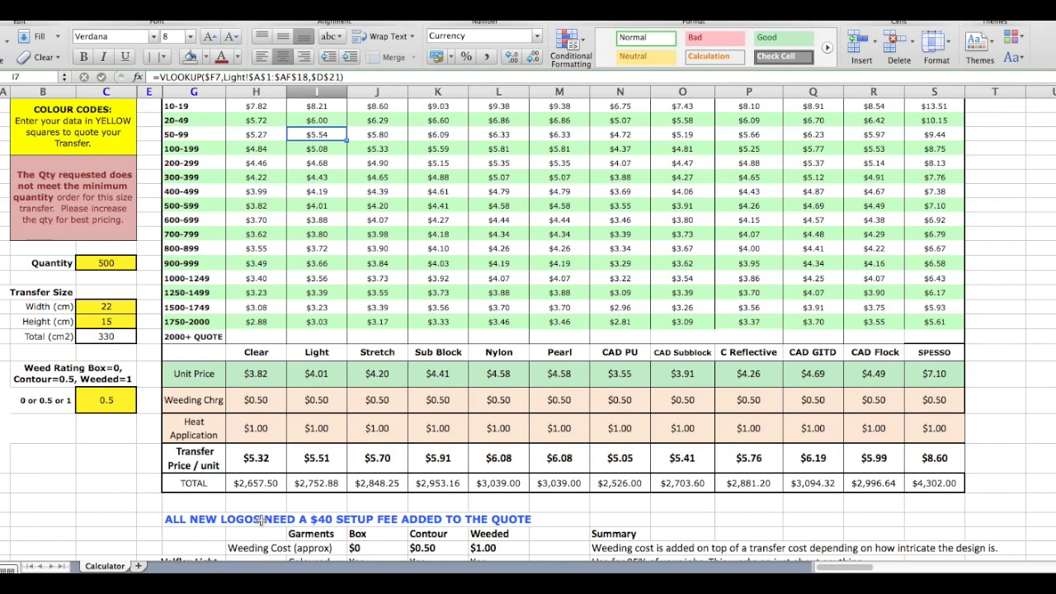
scroll(262, 514, "up", 4)
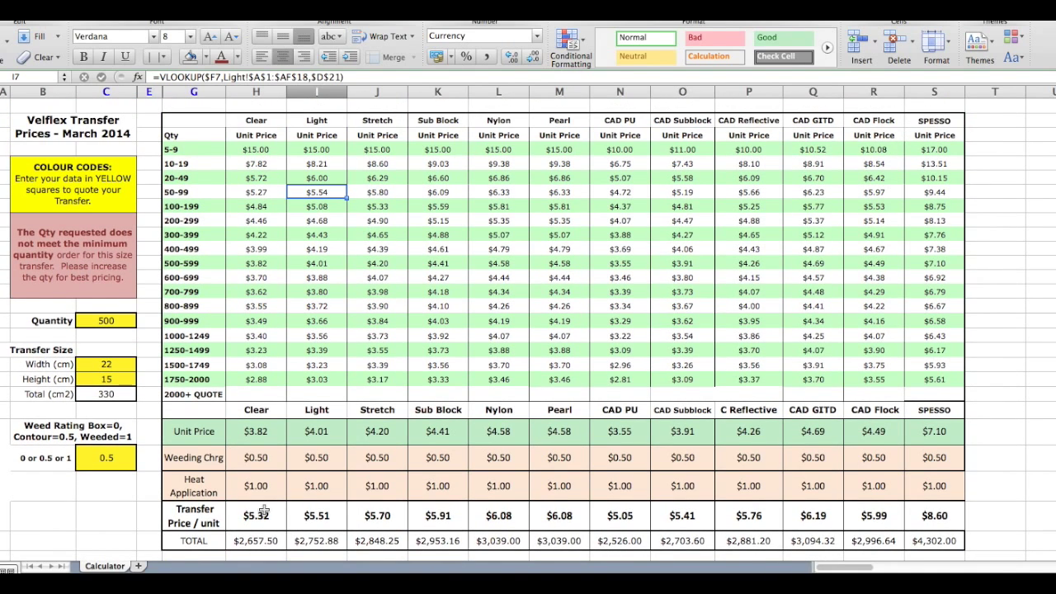